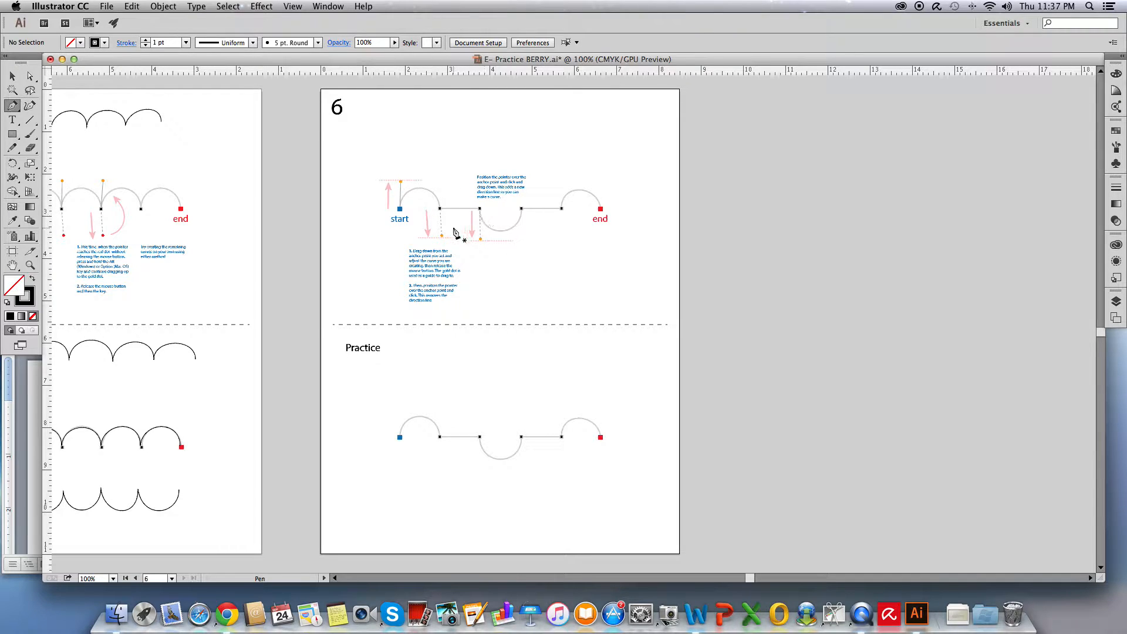
{"action": "scroll", "coordinate": [387, 129], "scroll_direction": "right", "scroll_amount": 1}
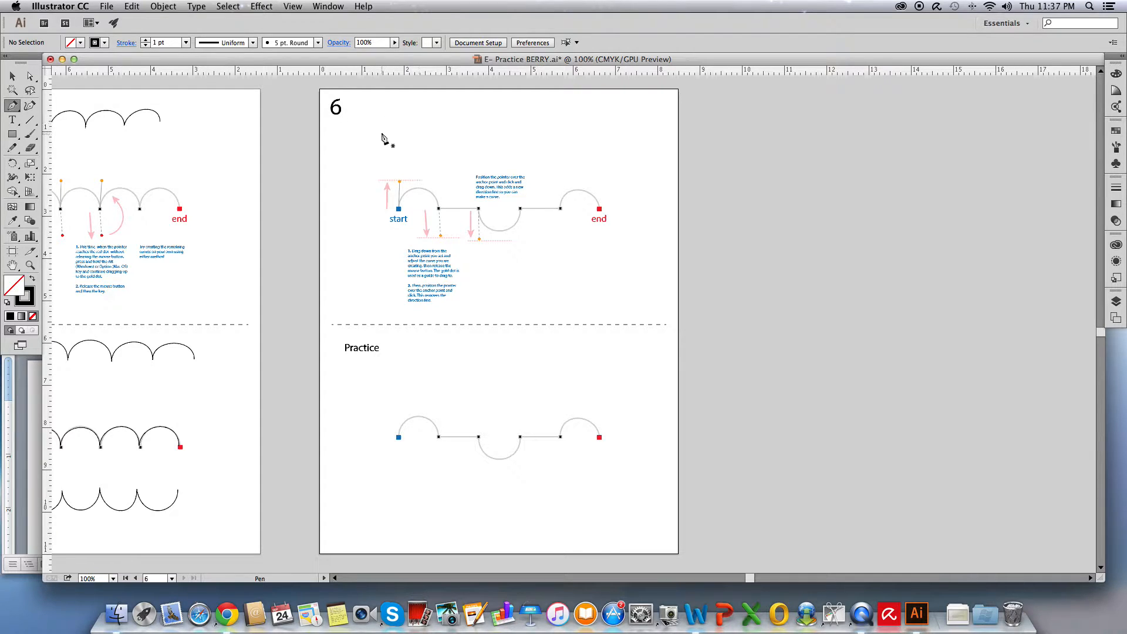
{"action": "left_click_drag", "start_coordinate": [379, 132], "coordinate": [379, 105]}
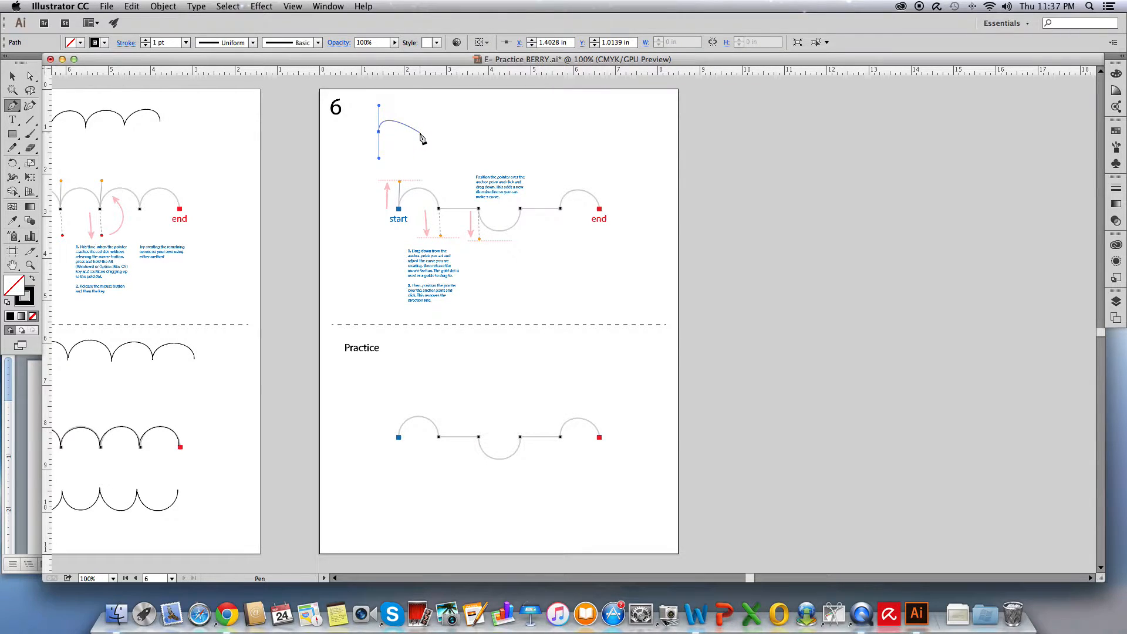
{"action": "left_click_drag", "start_coordinate": [420, 131], "coordinate": [421, 161]}
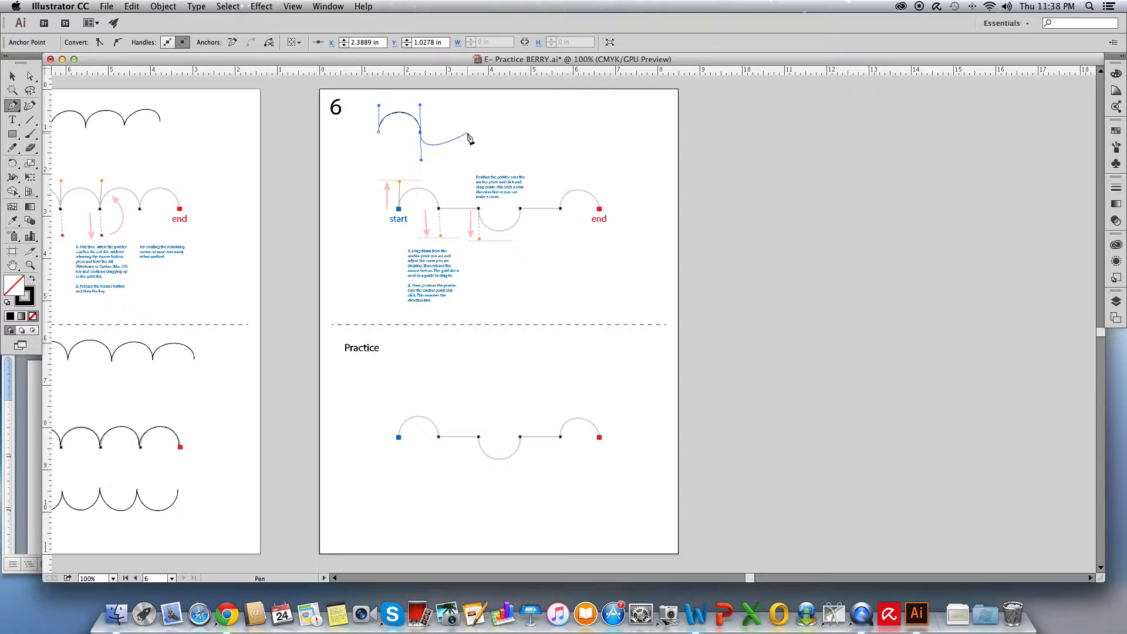
{"action": "left_click", "coordinate": [468, 134]}
{"action": "key", "text": "super"}
{"action": "left_click", "coordinate": [483, 138], "text": "super"}
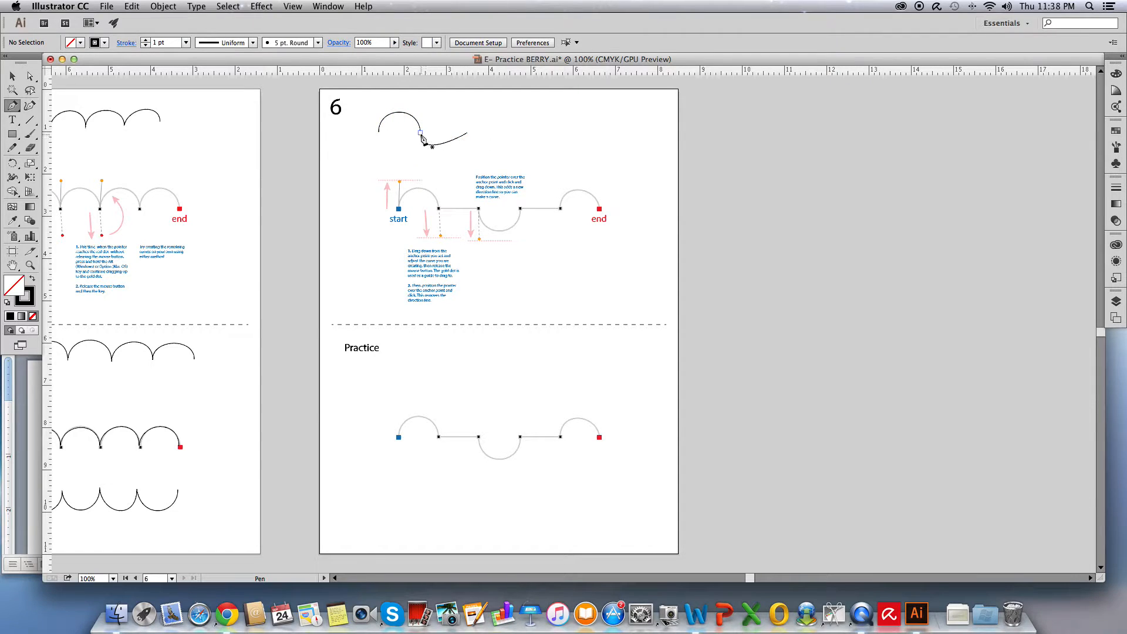
{"action": "left_click", "coordinate": [420, 133], "text": "super"}
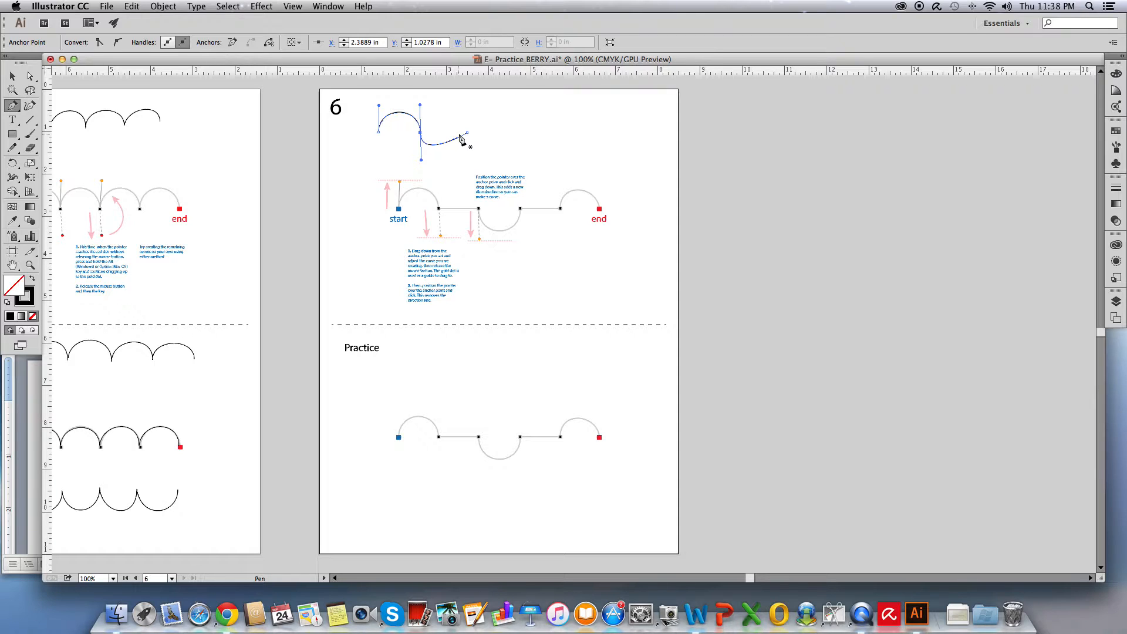
{"action": "key", "text": "super+z"}
{"action": "key", "text": "super+z"}
{"action": "key", "text": "super+z"}
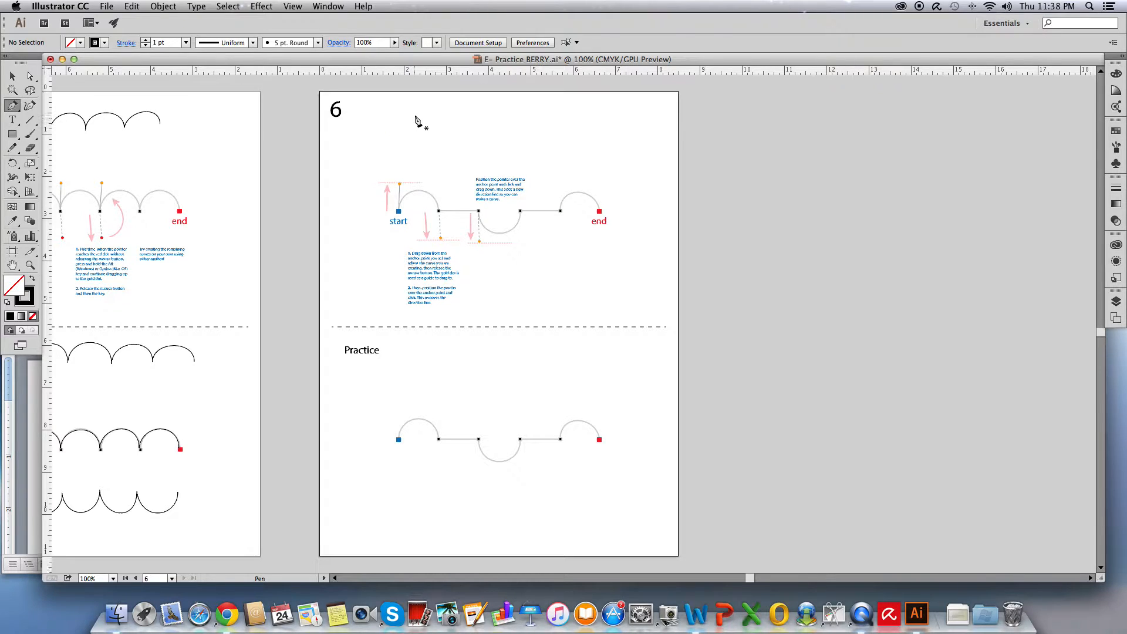
Draw an upward arch with the Pen tool above the example guide, then remove the outgoing handle from its end anchor
{"action": "scroll", "coordinate": [416, 120], "scroll_direction": "down", "scroll_amount": 5}
{"action": "scroll", "coordinate": [368, 293], "scroll_direction": "up", "scroll_amount": 5}
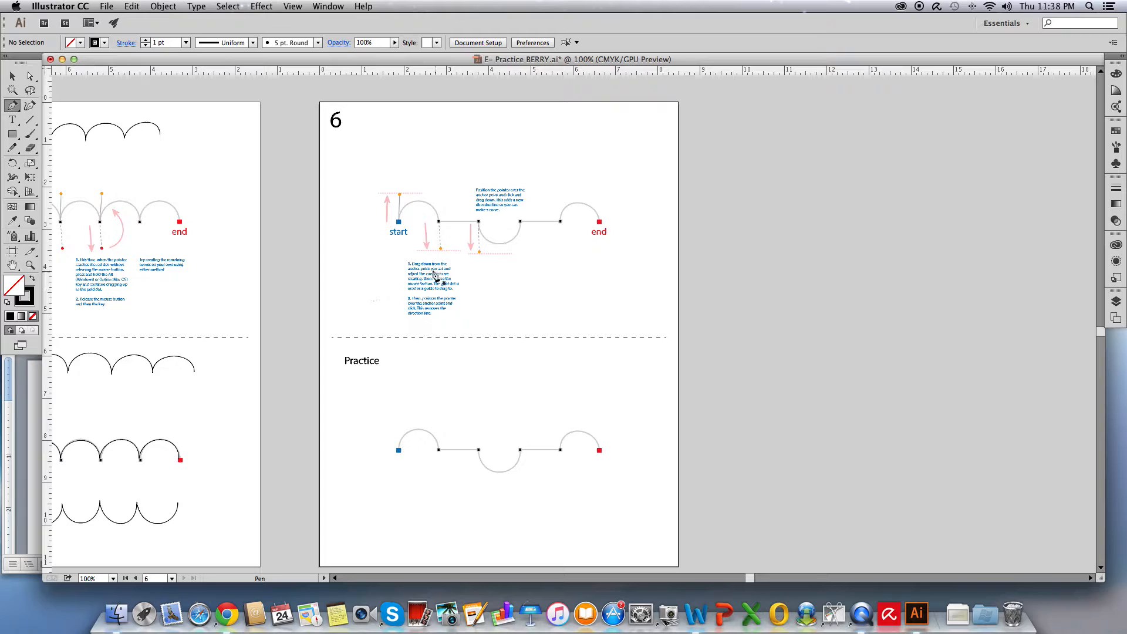
{"action": "scroll", "coordinate": [428, 238], "scroll_direction": "down", "scroll_amount": 1}
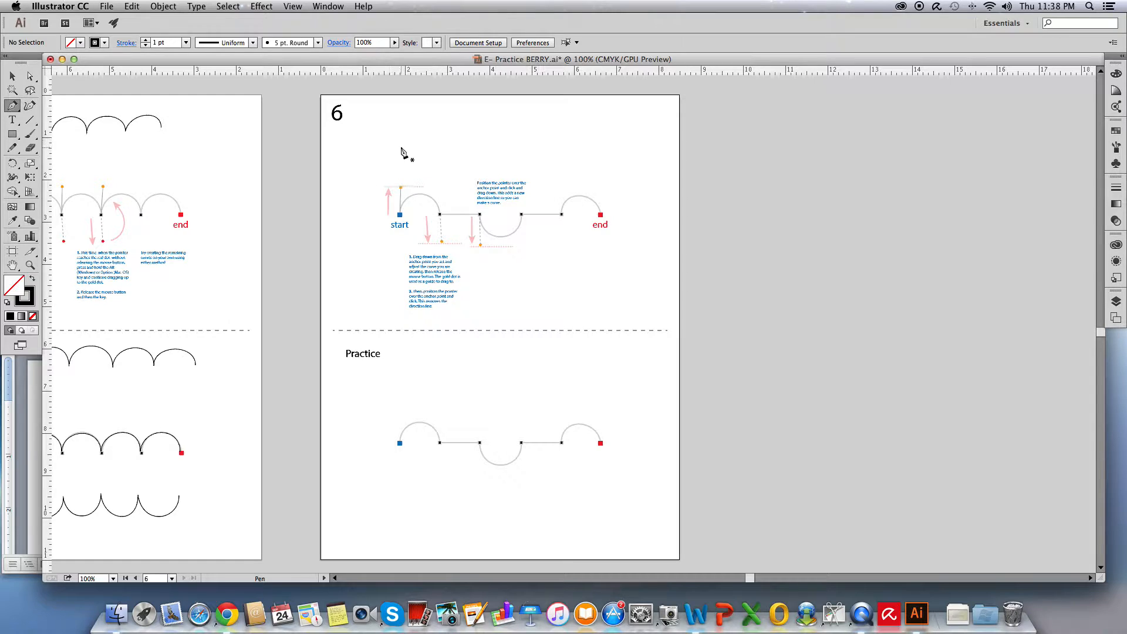
{"action": "left_click_drag", "start_coordinate": [395, 145], "coordinate": [397, 117]}
{"action": "left_click_drag", "start_coordinate": [433, 145], "coordinate": [435, 177]}
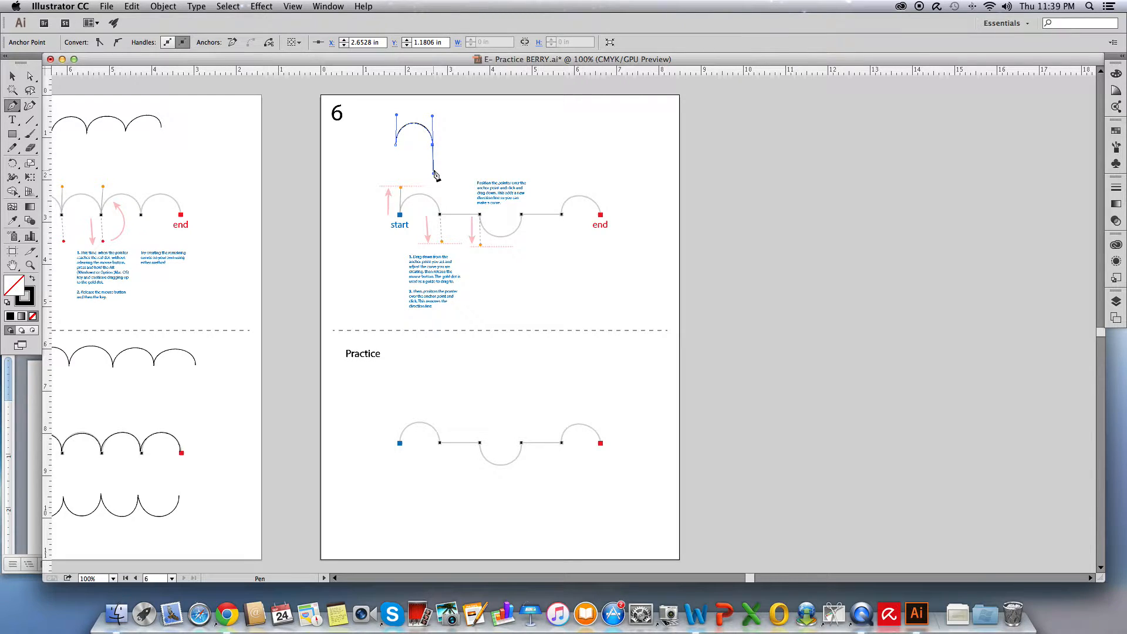
{"action": "left_click", "coordinate": [433, 146]}
Extend the path with a straight segment and a downward dip, removing the handle from the dip's end anchor
{"action": "left_click", "coordinate": [476, 145]}
{"action": "left_click_drag", "start_coordinate": [477, 145], "coordinate": [476, 172]}
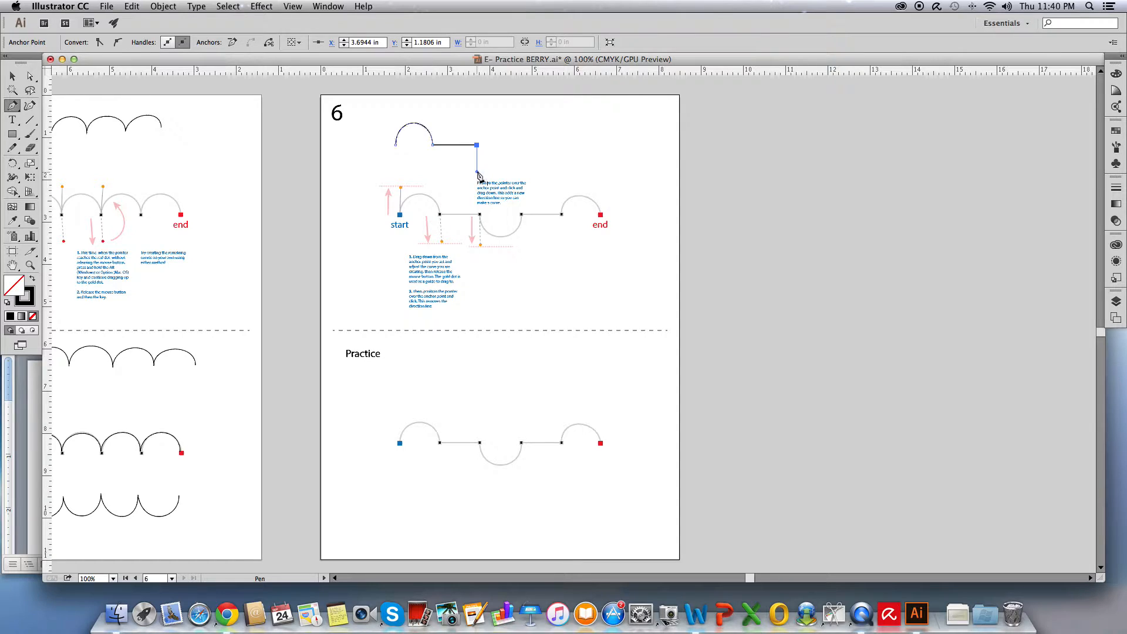
{"action": "left_click", "coordinate": [522, 146]}
{"action": "left_click_drag", "start_coordinate": [522, 149], "coordinate": [523, 120]}
{"action": "left_click", "coordinate": [521, 146]}
Finish the path with a straight segment and a final upward arch, then deselect to end it
{"action": "left_click", "coordinate": [566, 147]}
{"action": "left_click_drag", "start_coordinate": [567, 147], "coordinate": [608, 175]}
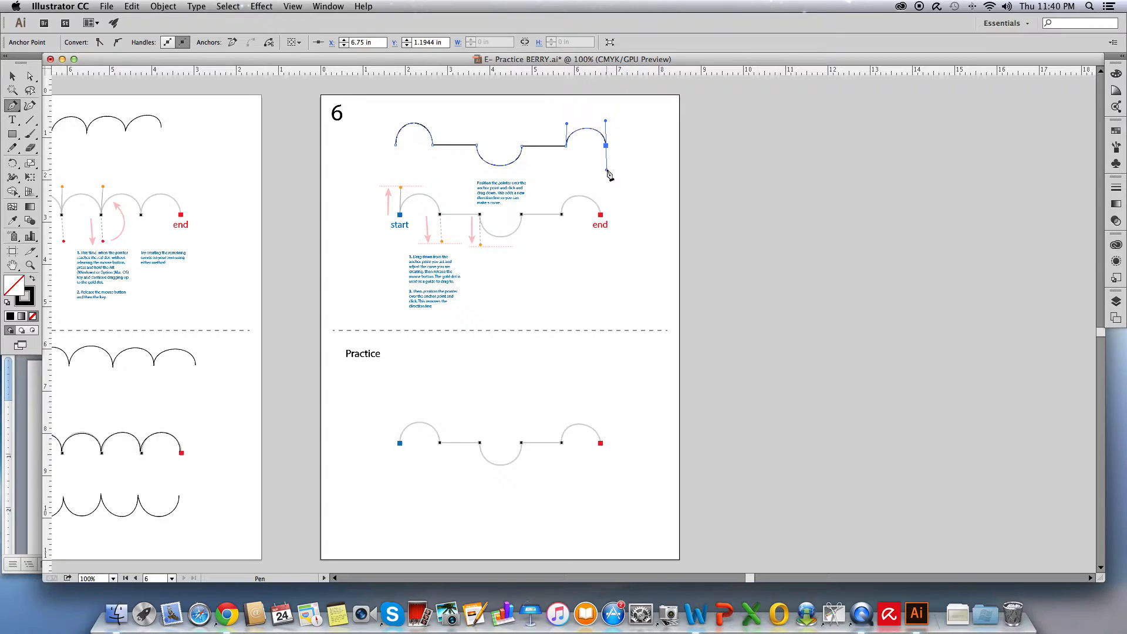
{"action": "left_click", "coordinate": [621, 164], "text": "super"}
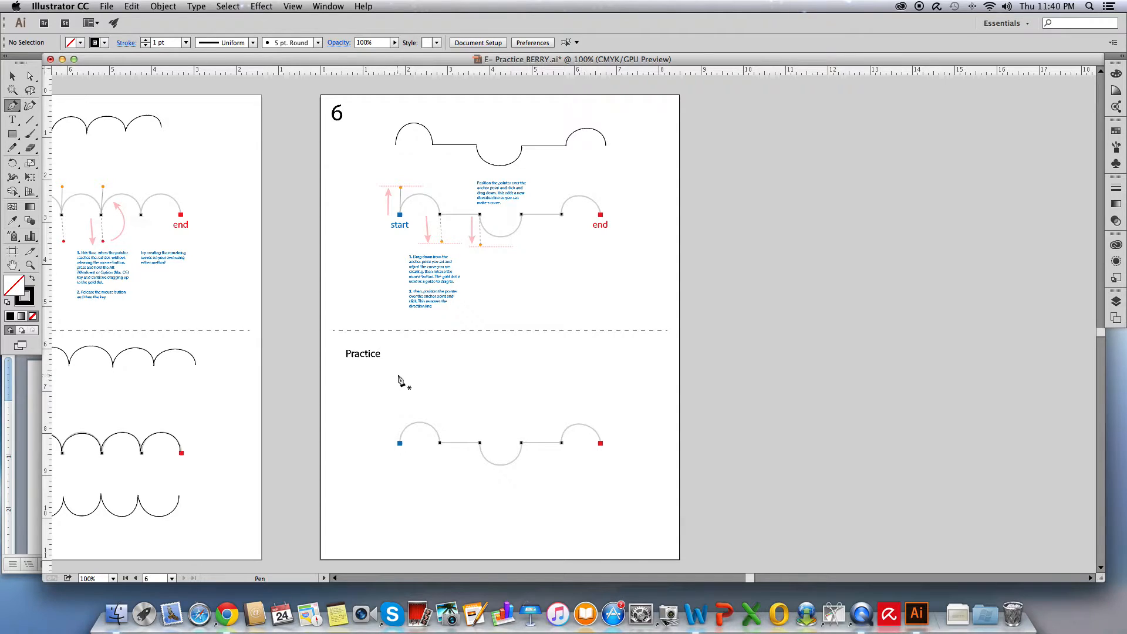
Under Practice, draw a new path starting with an upward arch, a straight segment and the start of a dip
{"action": "left_click_drag", "start_coordinate": [397, 372], "coordinate": [435, 401]}
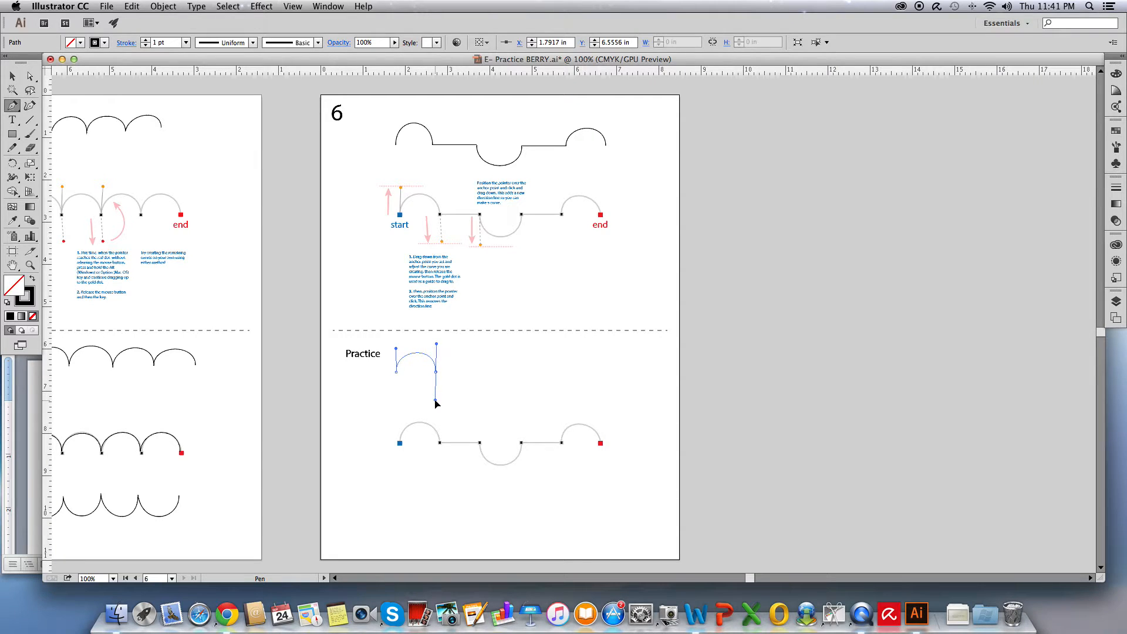
{"action": "left_click_drag", "start_coordinate": [435, 403], "coordinate": [436, 402]}
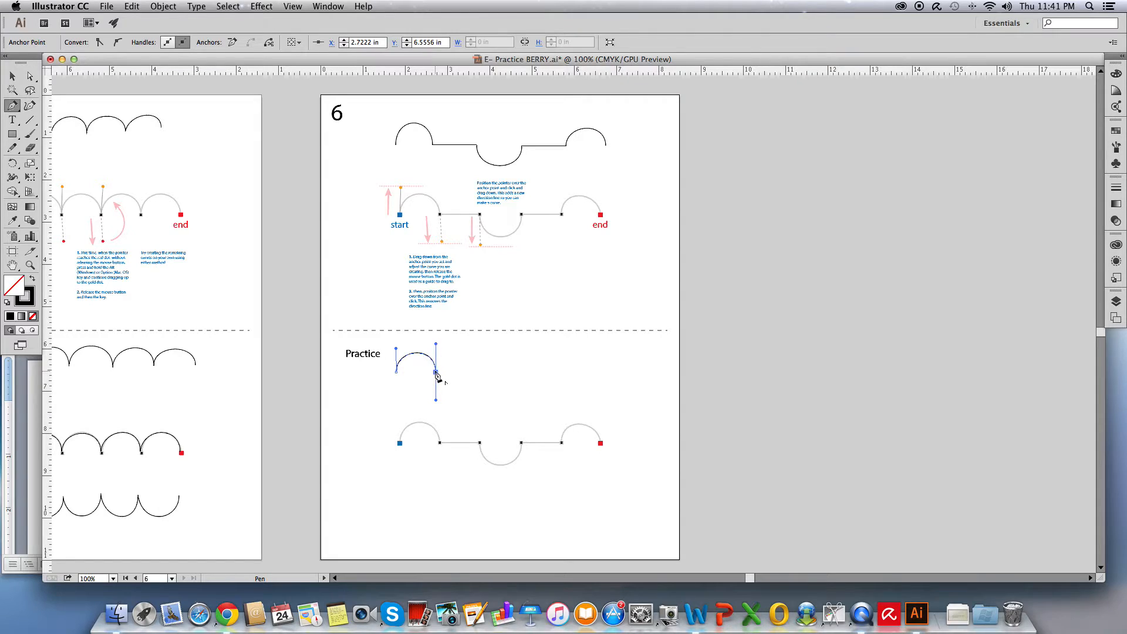
{"action": "left_click", "coordinate": [435, 372]}
{"action": "left_click", "coordinate": [480, 373]}
{"action": "left_click_drag", "start_coordinate": [480, 374], "coordinate": [480, 404]}
Complete the dip, add a straight segment and a closing upward arch, then deselect the path
{"action": "left_click_drag", "start_coordinate": [521, 374], "coordinate": [521, 350]}
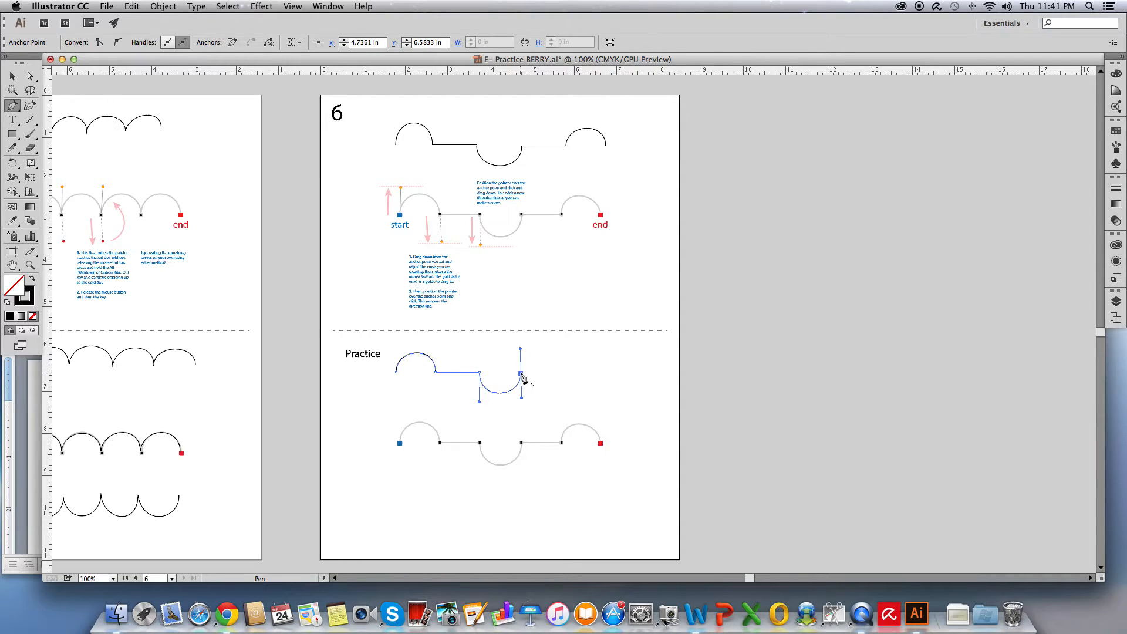
{"action": "left_click", "coordinate": [521, 374]}
{"action": "left_click", "coordinate": [567, 374]}
{"action": "left_click_drag", "start_coordinate": [565, 373], "coordinate": [565, 351]}
{"action": "left_click_drag", "start_coordinate": [605, 370], "coordinate": [606, 396]}
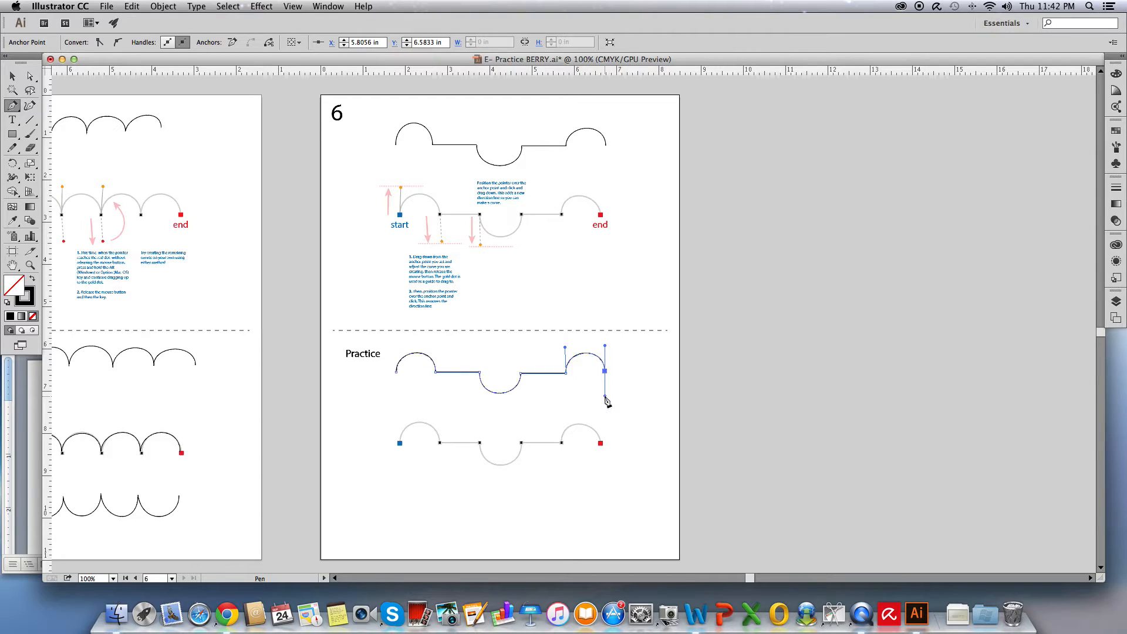
{"action": "left_click", "coordinate": [569, 401], "text": "super"}
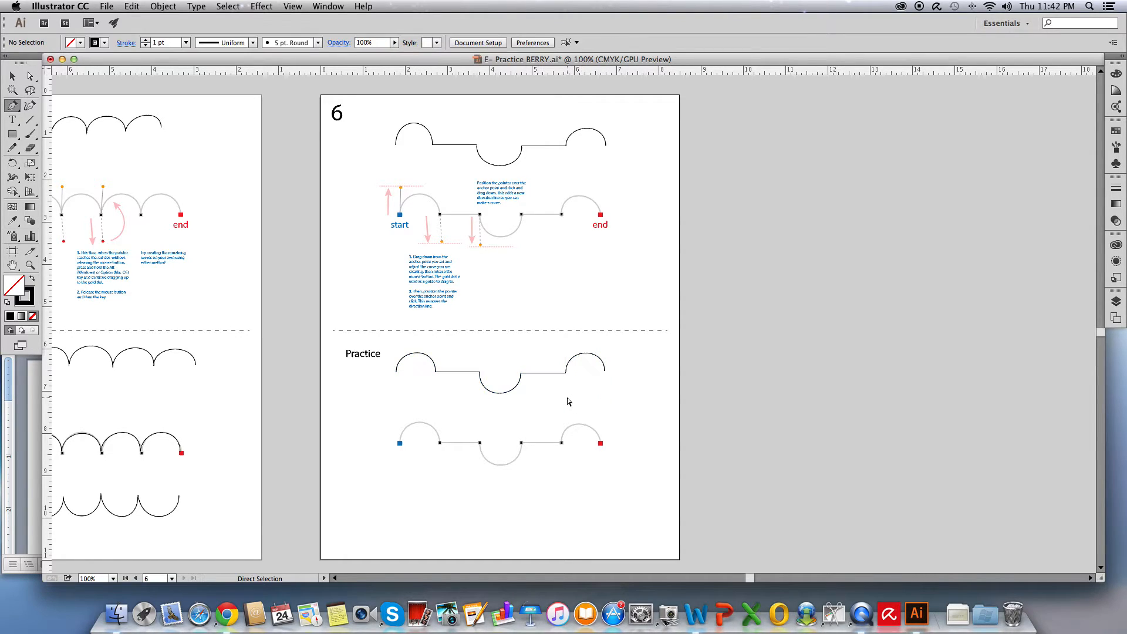
Trace the practice guide from its start point with an upward arch, straight segment and start of the dip
{"action": "left_click", "coordinate": [436, 374]}
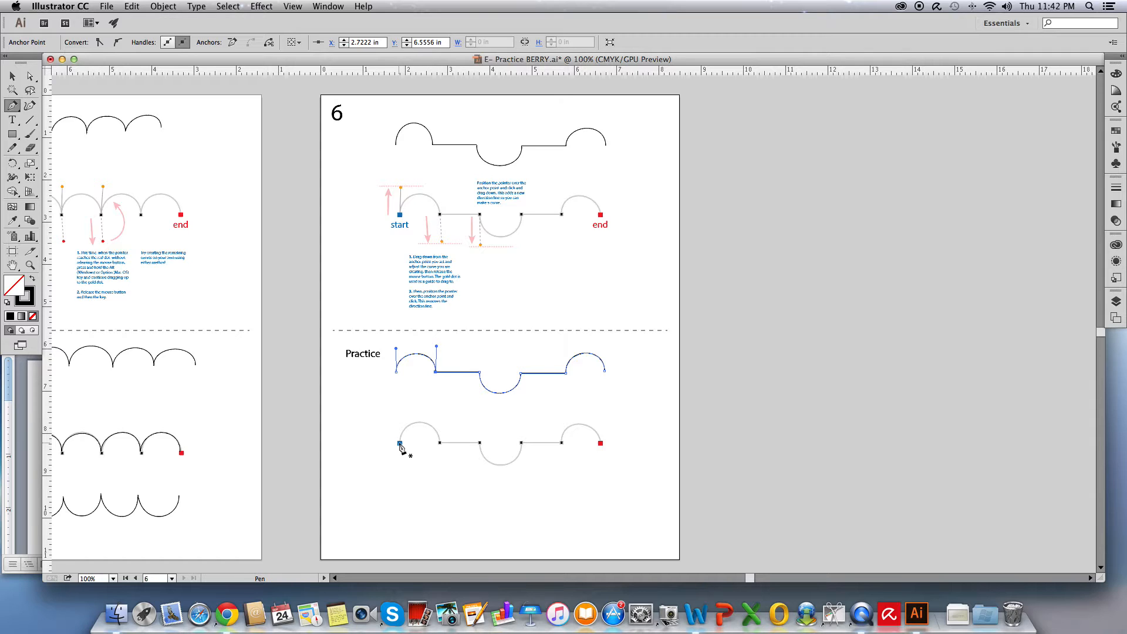
{"action": "left_click_drag", "start_coordinate": [400, 444], "coordinate": [400, 414]}
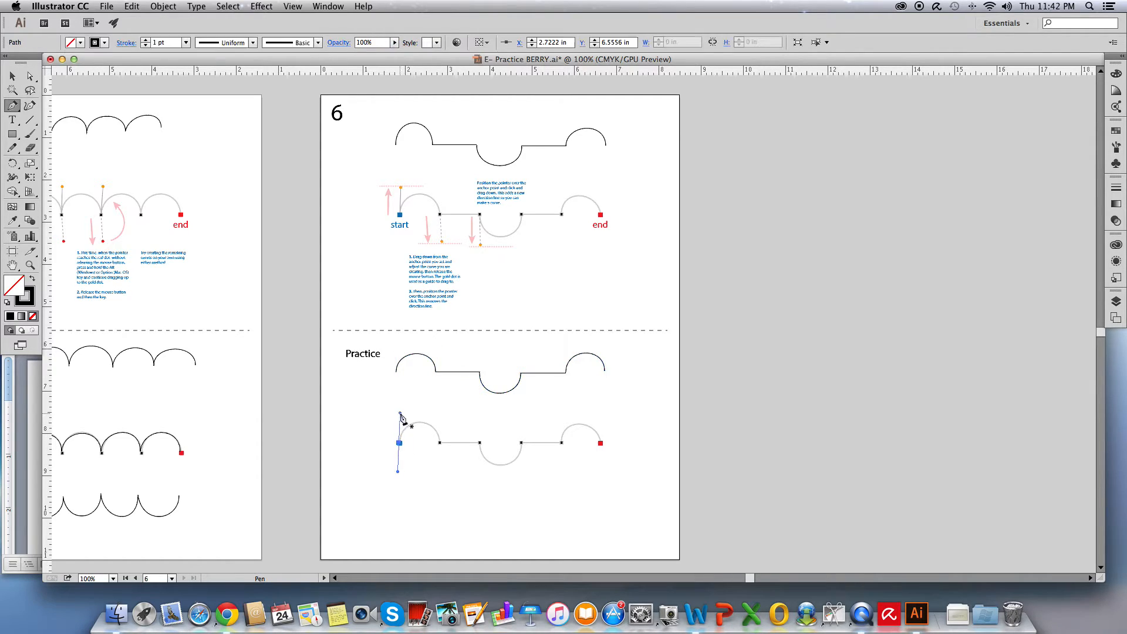
{"action": "left_click_drag", "start_coordinate": [439, 443], "coordinate": [441, 463]}
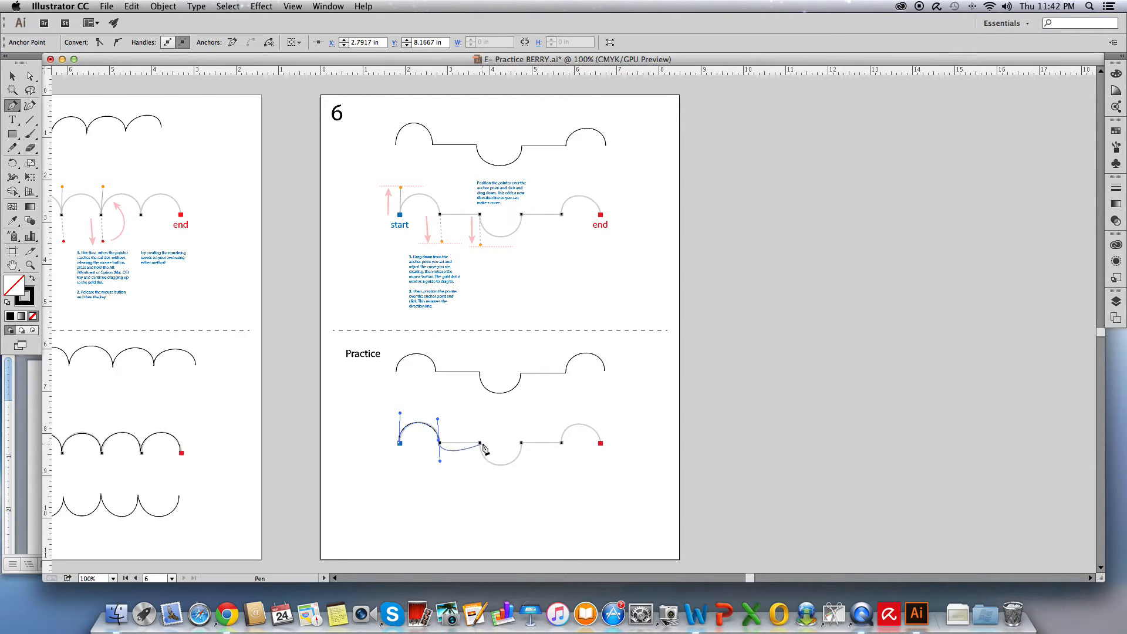
{"action": "left_click", "coordinate": [439, 442]}
{"action": "left_click", "coordinate": [481, 441]}
{"action": "left_click_drag", "start_coordinate": [480, 440], "coordinate": [480, 464]}
Finish tracing the guide with the dip, a straight segment and the final arch to the end point, then deselect
{"action": "left_click_drag", "start_coordinate": [521, 442], "coordinate": [521, 408]}
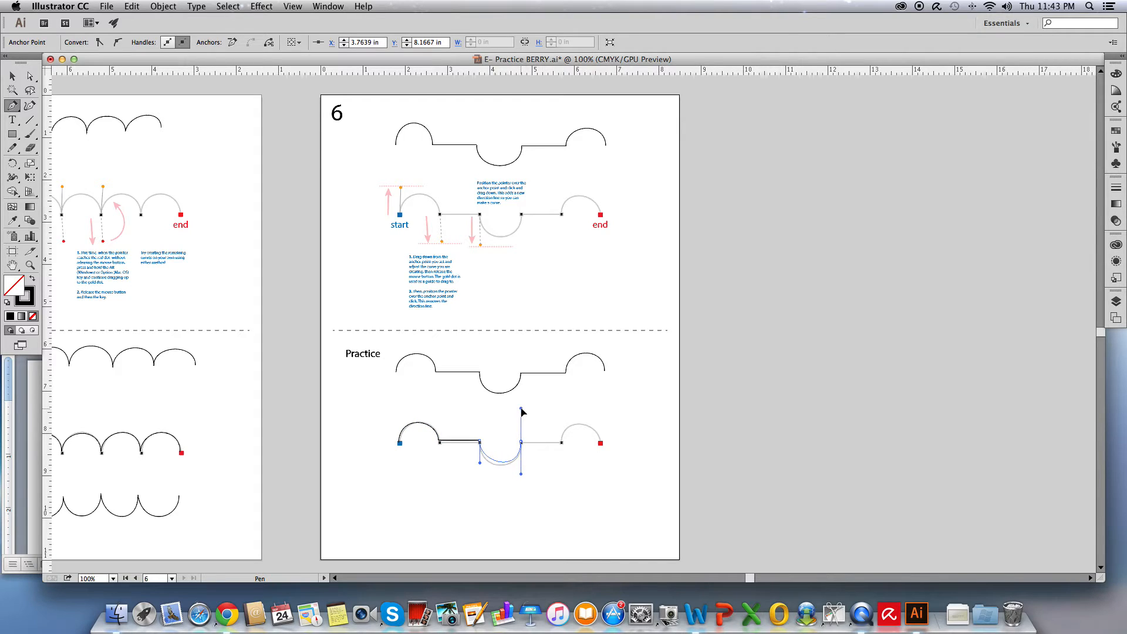
{"action": "left_click", "coordinate": [522, 442]}
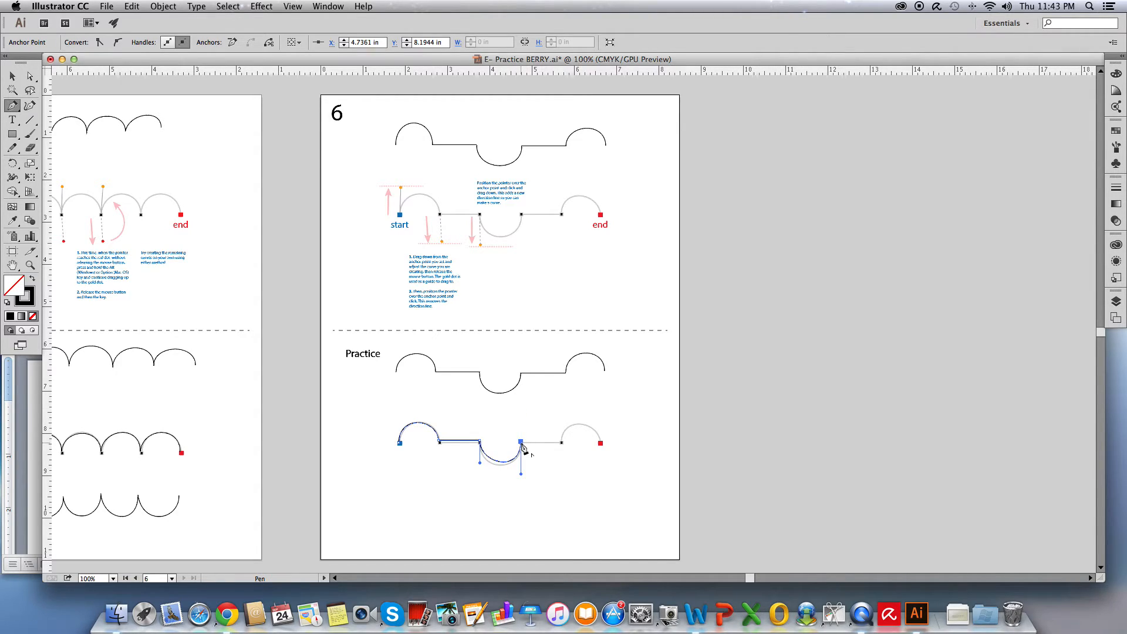
{"action": "left_click", "coordinate": [561, 442]}
{"action": "left_click_drag", "start_coordinate": [561, 441], "coordinate": [599, 465]}
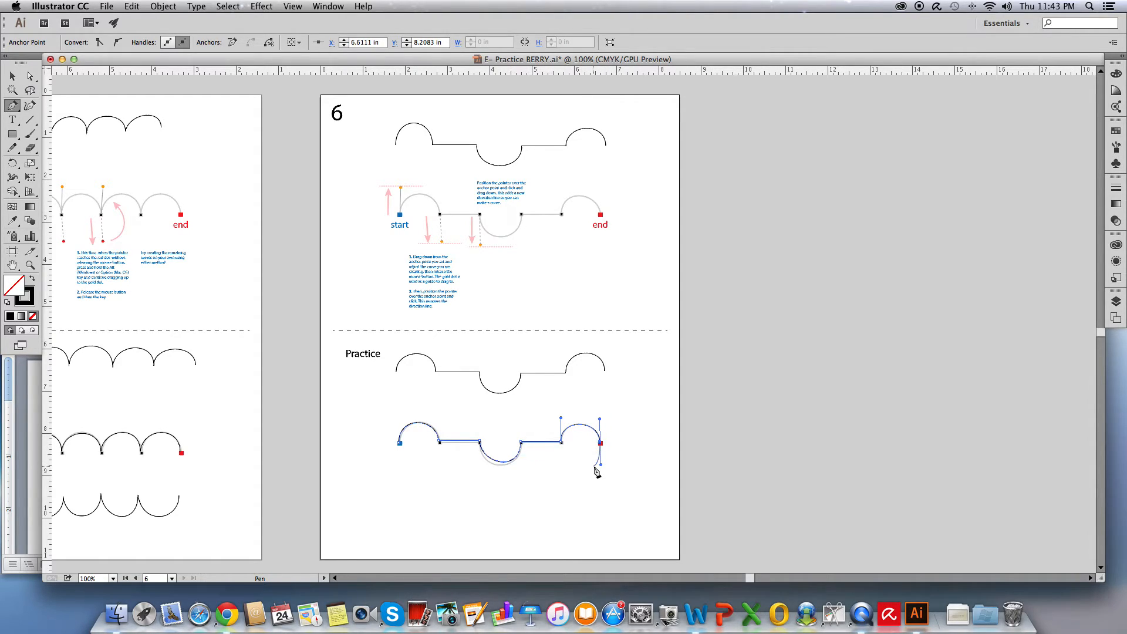
{"action": "key", "text": "super"}
{"action": "left_click", "coordinate": [624, 447], "text": "super"}
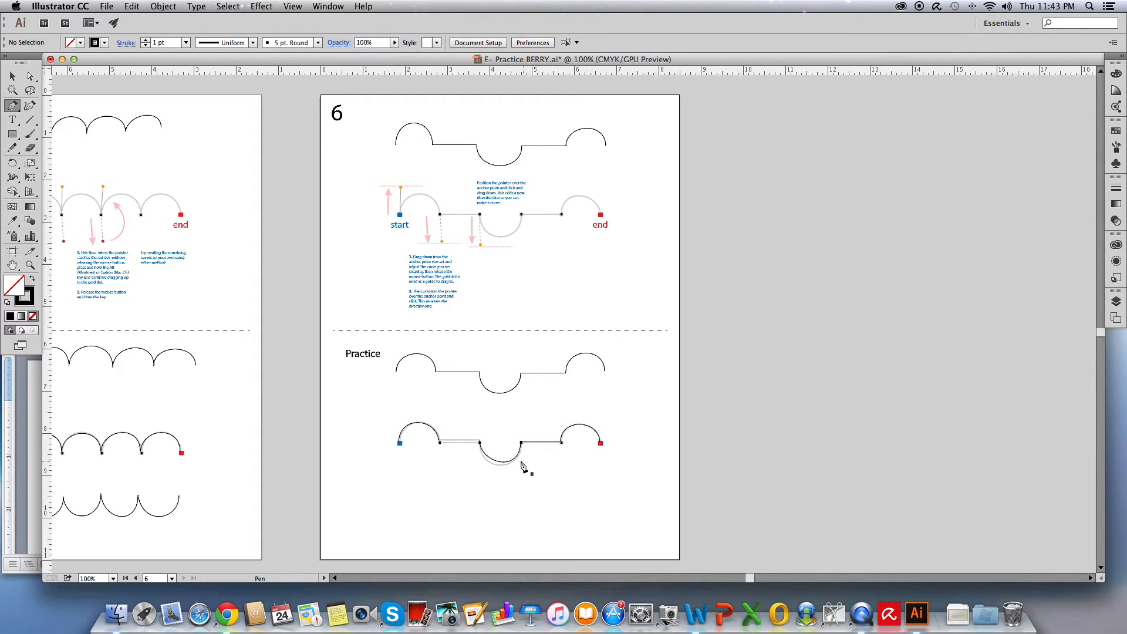
With the Direct Selection tool, adjust the traced path's handles on the dip and first arch to match the guide
{"action": "left_click", "coordinate": [30, 76]}
{"action": "left_click", "coordinate": [506, 464]}
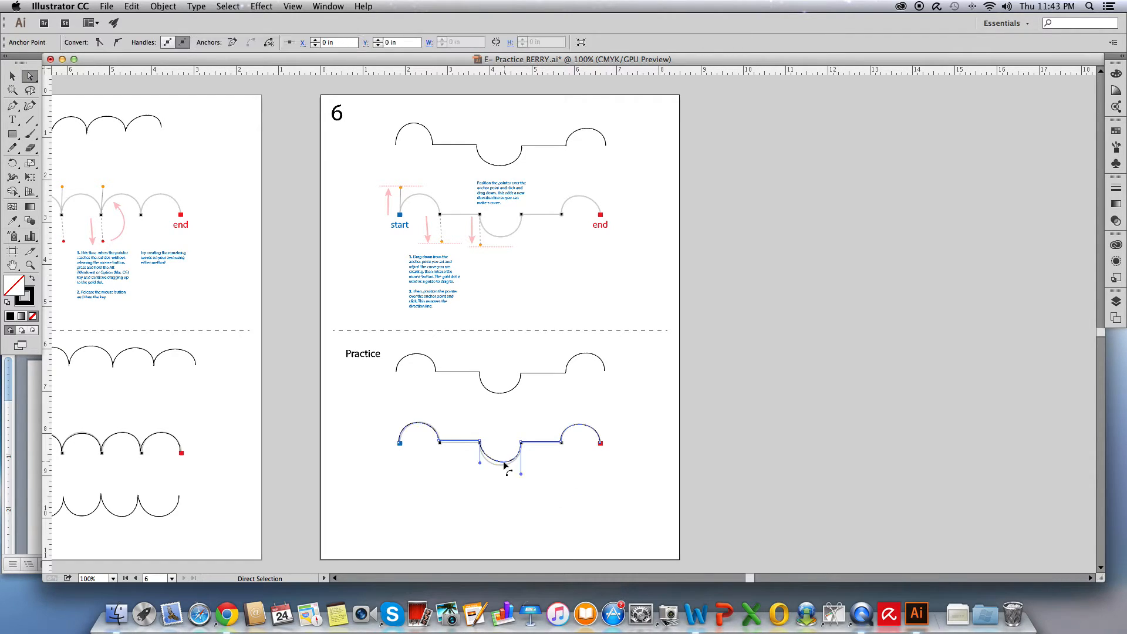
{"action": "left_click_drag", "start_coordinate": [480, 467], "coordinate": [479, 470]}
{"action": "left_click", "coordinate": [460, 448]}
{"action": "left_click", "coordinate": [464, 441]}
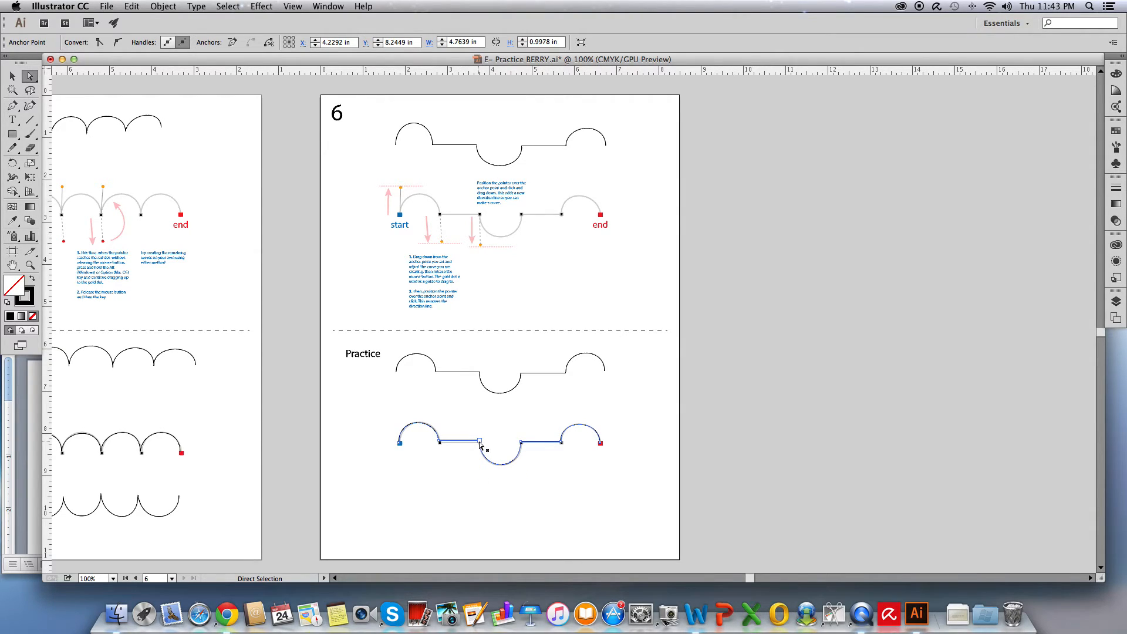
{"action": "left_click", "coordinate": [479, 442]}
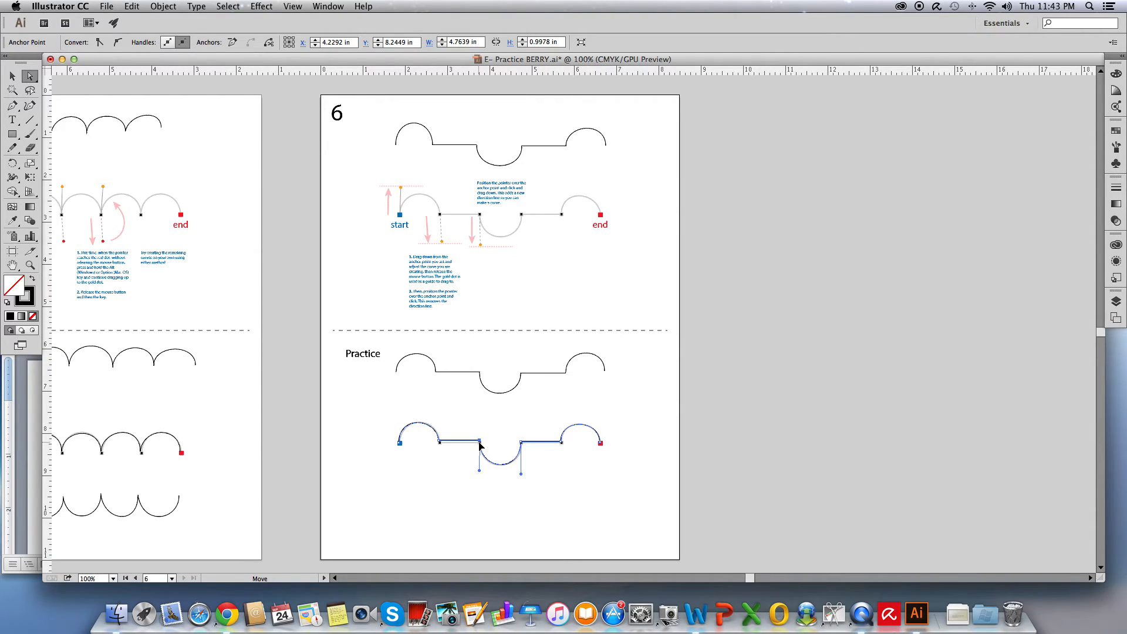
{"action": "left_click", "coordinate": [440, 444]}
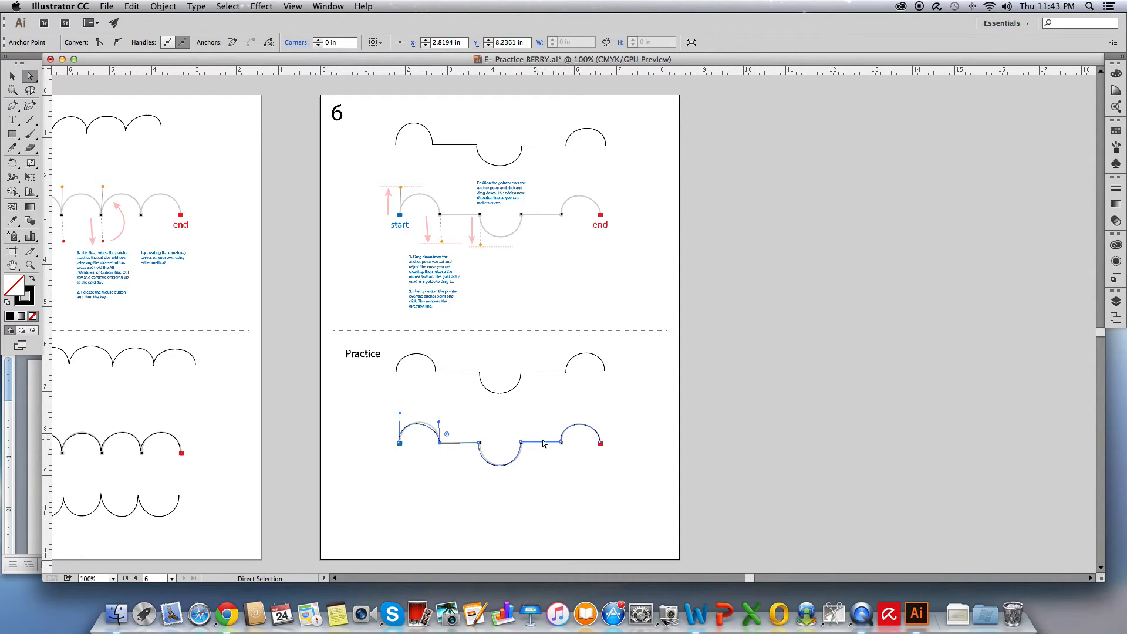
{"action": "left_click_drag", "start_coordinate": [440, 423], "coordinate": [440, 416]}
{"action": "left_click", "coordinate": [426, 487]}
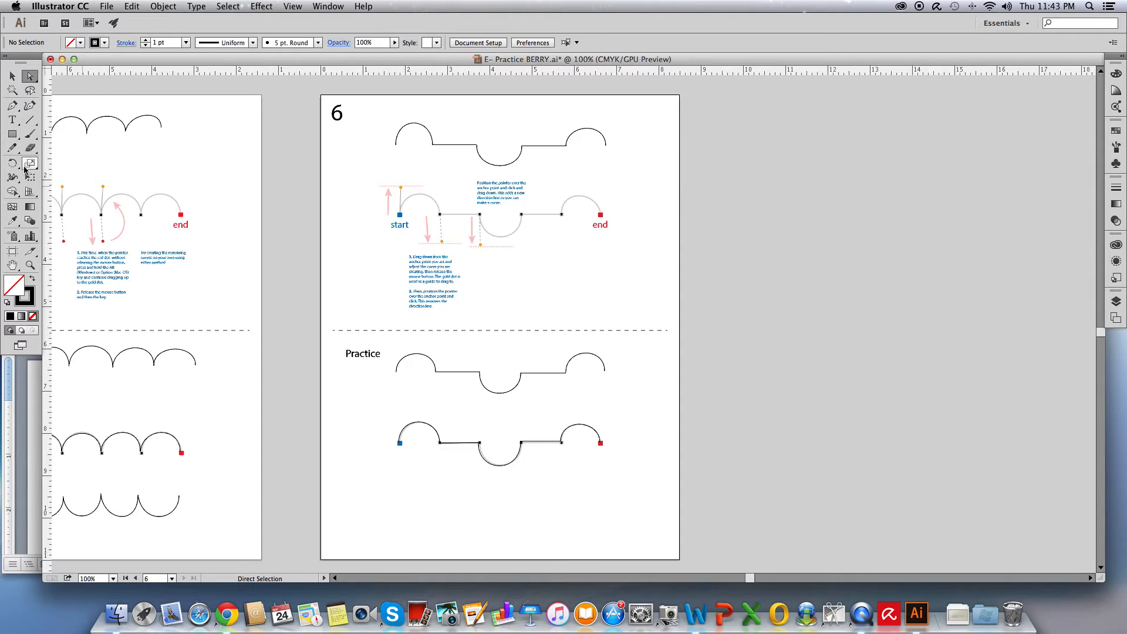
With the Pen tool, draw a new lower path starting with a downward curve, a straight segment and an upward arch
{"action": "left_click", "coordinate": [10, 109]}
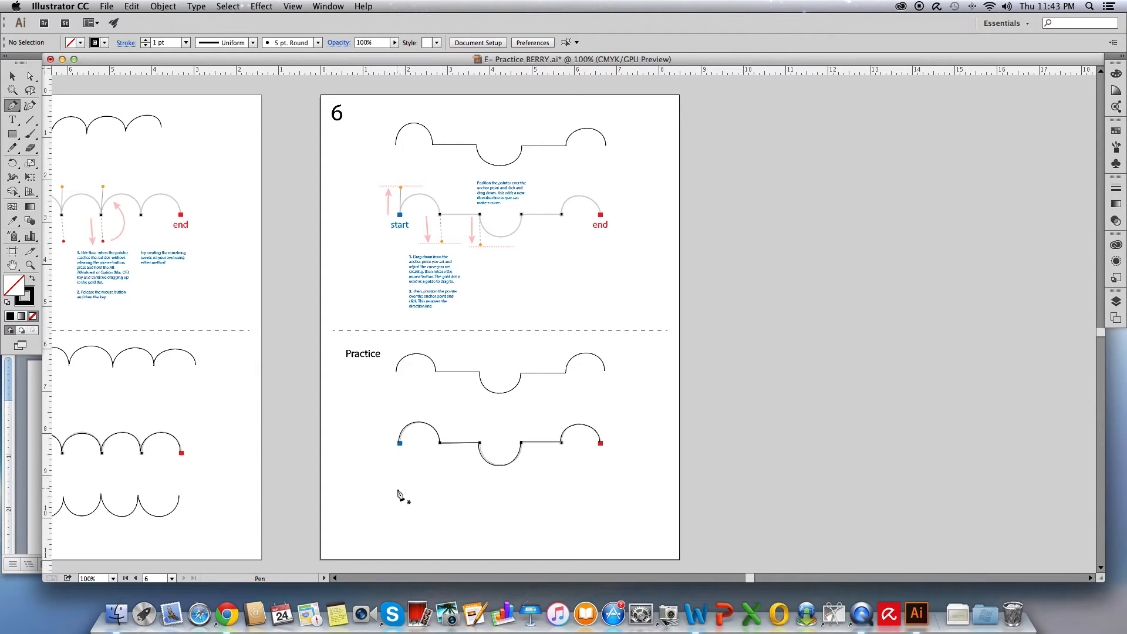
{"action": "left_click_drag", "start_coordinate": [398, 493], "coordinate": [399, 519]}
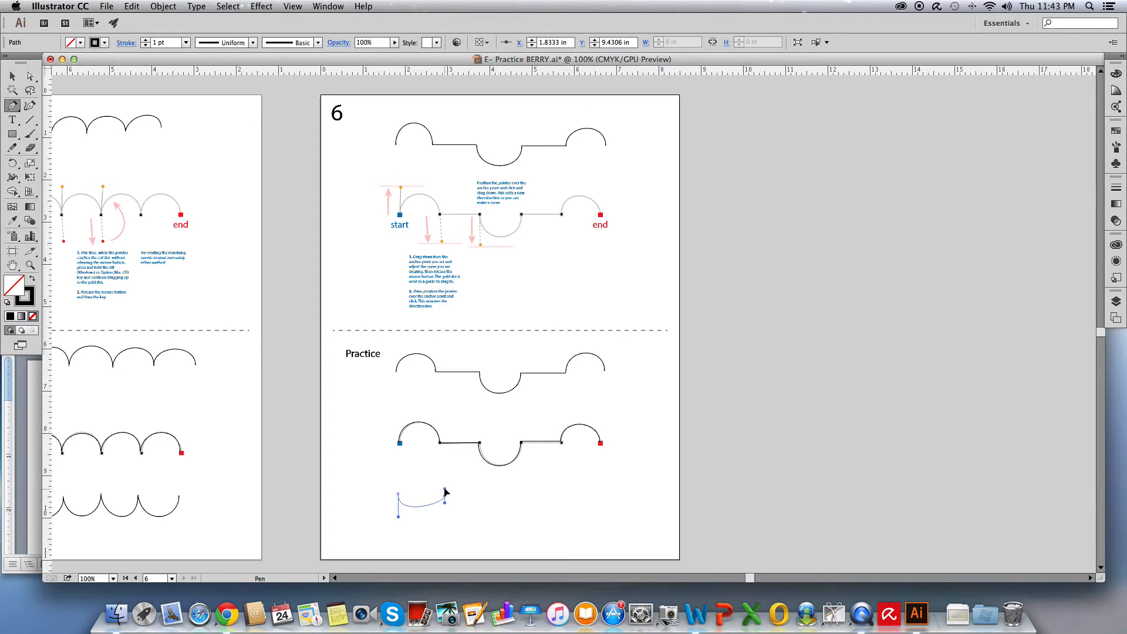
{"action": "left_click_drag", "start_coordinate": [444, 496], "coordinate": [444, 469]}
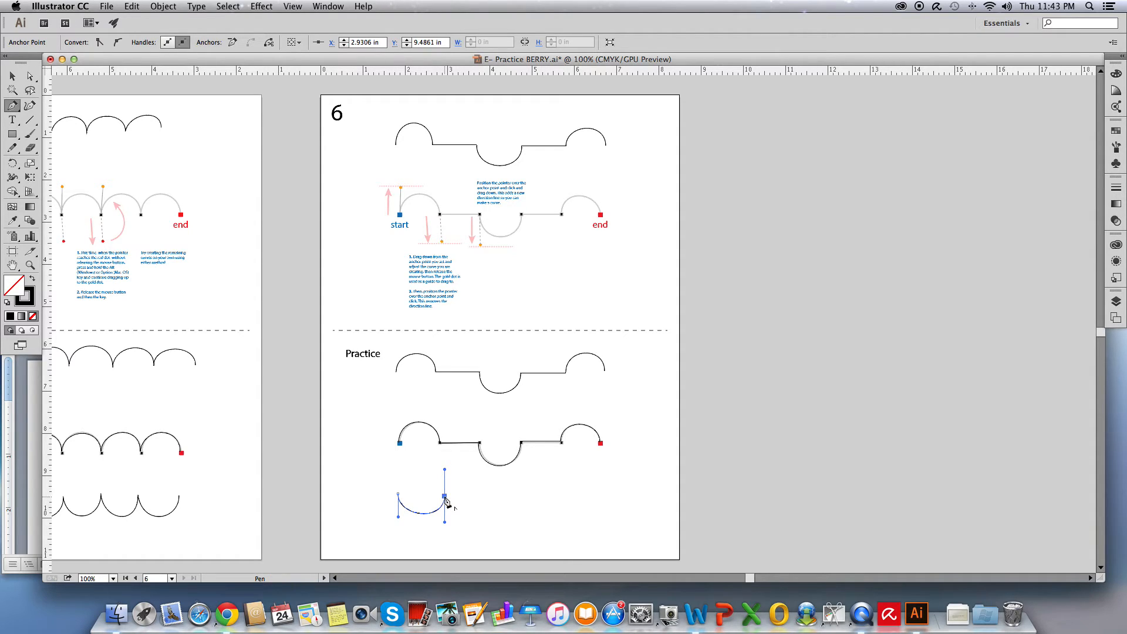
{"action": "left_click", "coordinate": [445, 497]}
{"action": "left_click", "coordinate": [488, 497]}
{"action": "left_click_drag", "start_coordinate": [487, 496], "coordinate": [529, 516]}
{"action": "left_click_drag", "start_coordinate": [527, 515], "coordinate": [530, 516]}
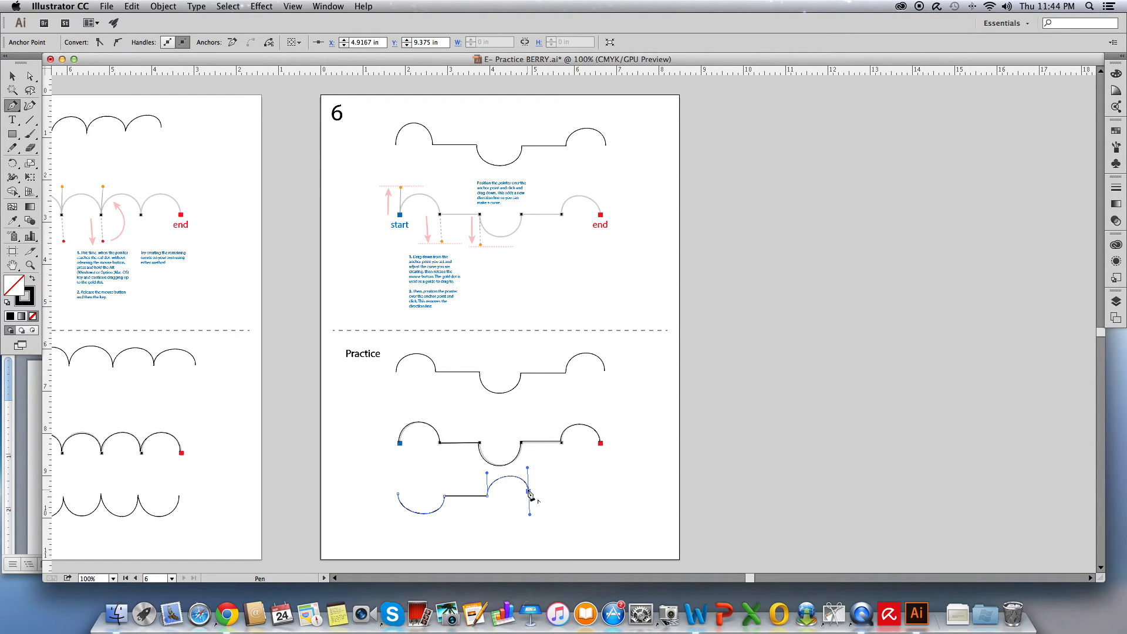
Add a straight segment and a final downward curve to the lower path, then deselect to end it
{"action": "left_click", "coordinate": [528, 491]}
{"action": "left_click", "coordinate": [571, 491]}
{"action": "left_click_drag", "start_coordinate": [570, 492], "coordinate": [610, 468]}
{"action": "key", "text": "super"}
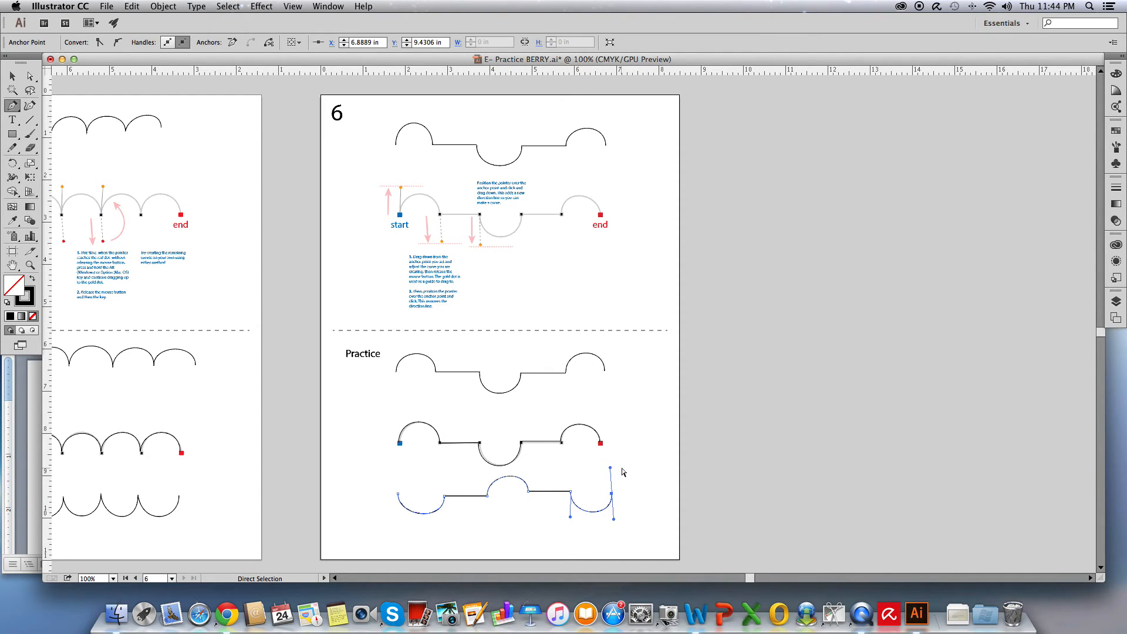
{"action": "left_click", "coordinate": [623, 470], "text": "super"}
With the Direct Selection tool, reposition an anchor and adjust end handles on the lower path to even out its curves
{"action": "left_click", "coordinate": [29, 76]}
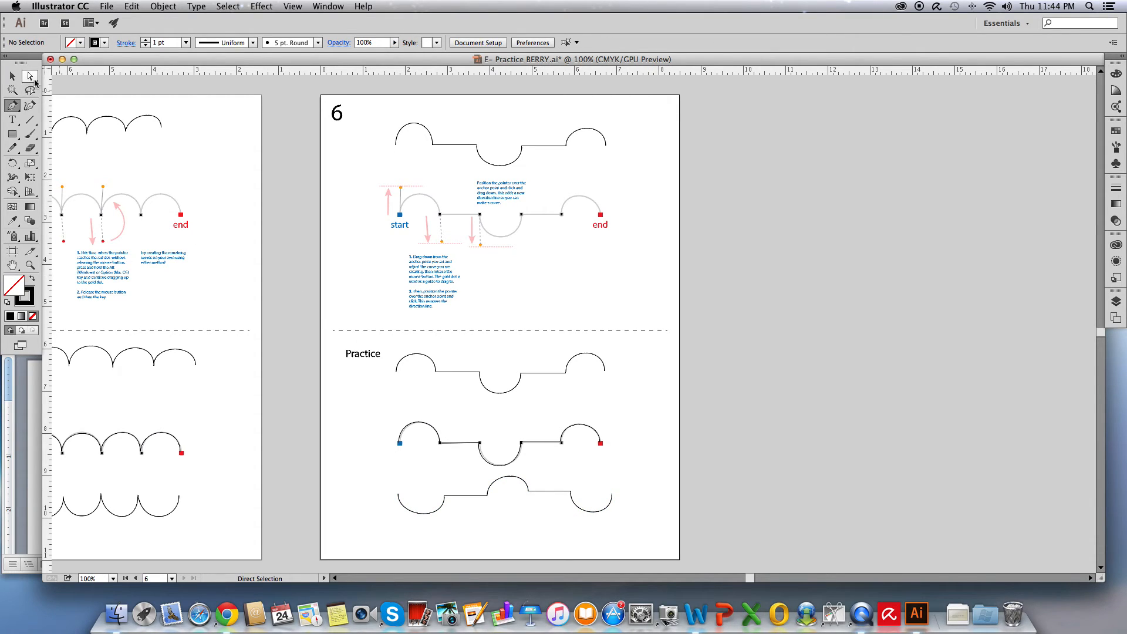
{"action": "left_click", "coordinate": [570, 492]}
{"action": "left_click_drag", "start_coordinate": [570, 492], "coordinate": [528, 499]}
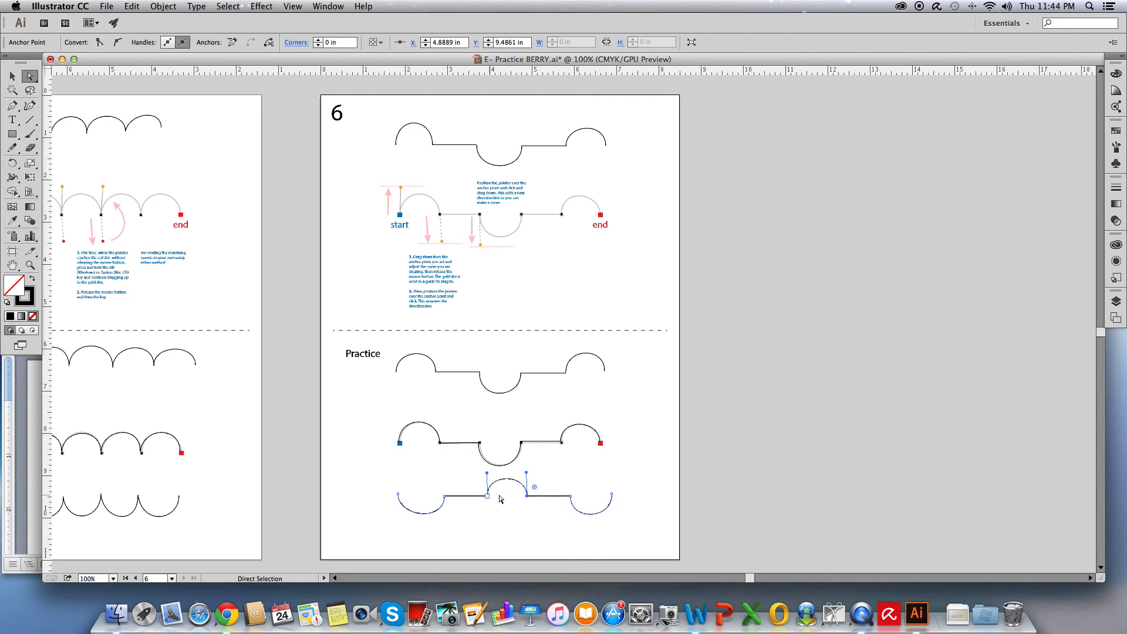
{"action": "left_click", "coordinate": [400, 506]}
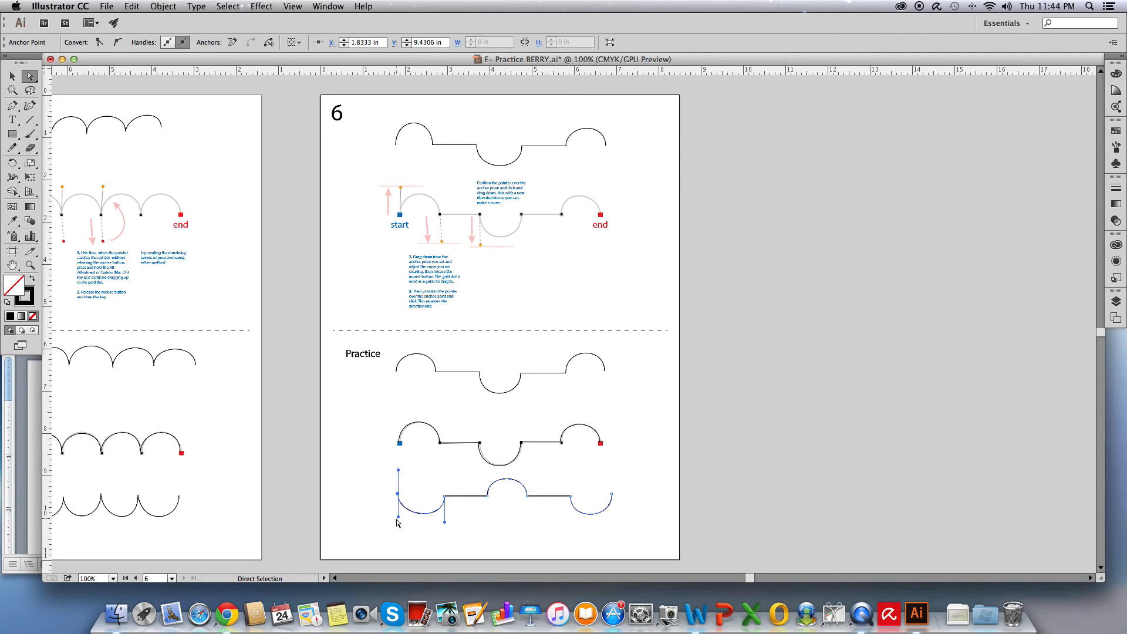
{"action": "left_click_drag", "start_coordinate": [398, 518], "coordinate": [398, 523]}
{"action": "left_click", "coordinate": [611, 495]}
{"action": "left_click_drag", "start_coordinate": [611, 469], "coordinate": [611, 473]}
{"action": "left_click", "coordinate": [483, 514]}
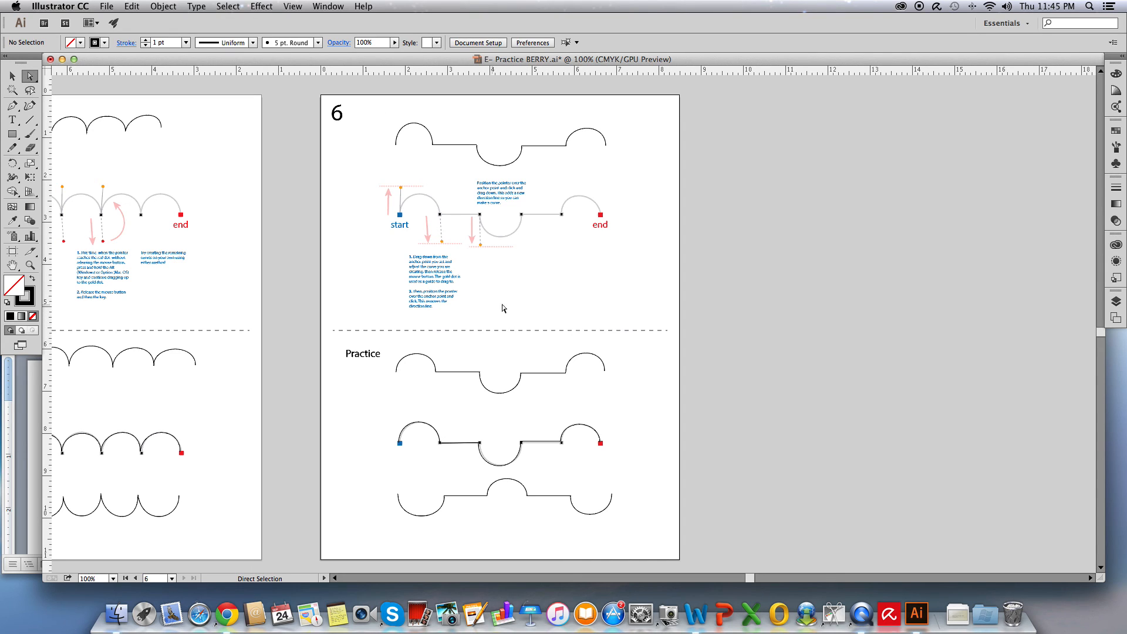
Save the document
{"action": "left_click", "coordinate": [106, 9]}
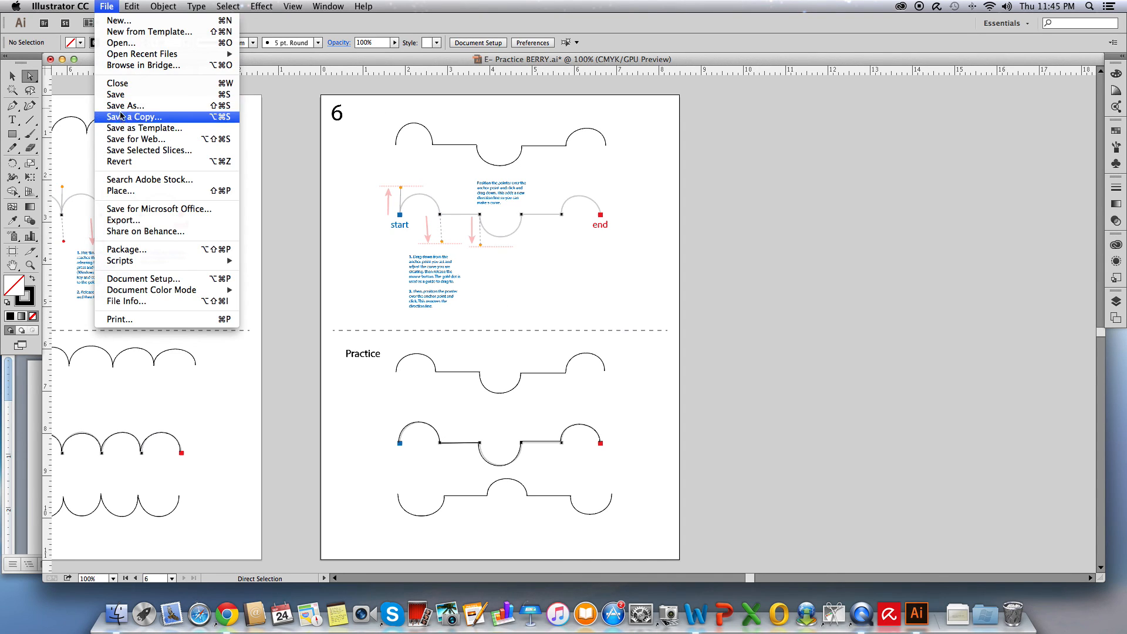
{"action": "left_click", "coordinate": [116, 95]}
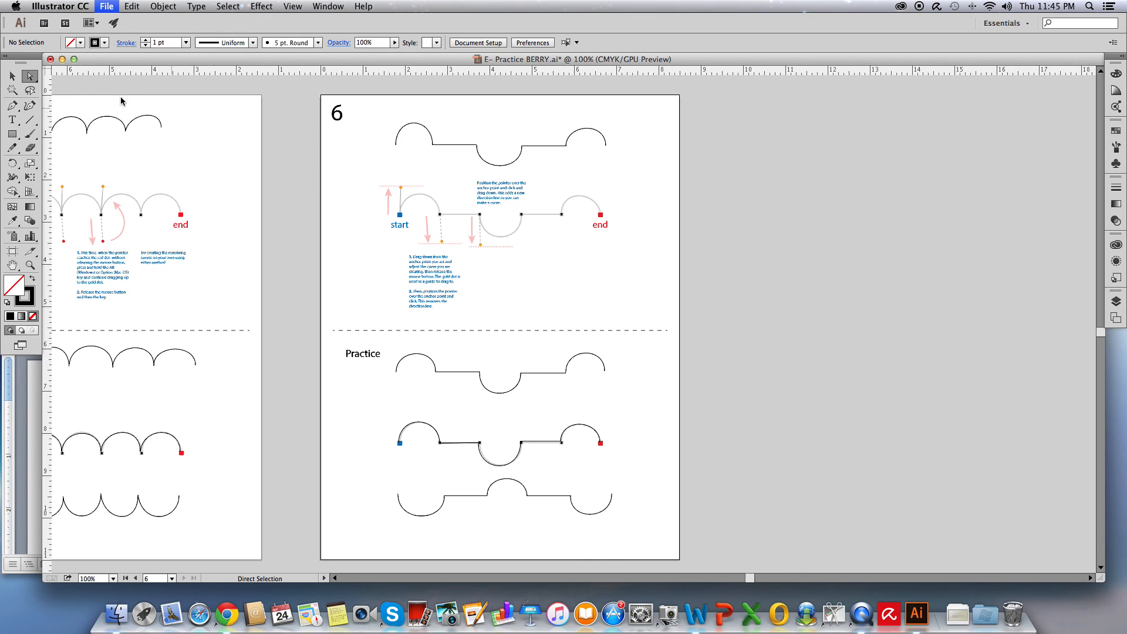